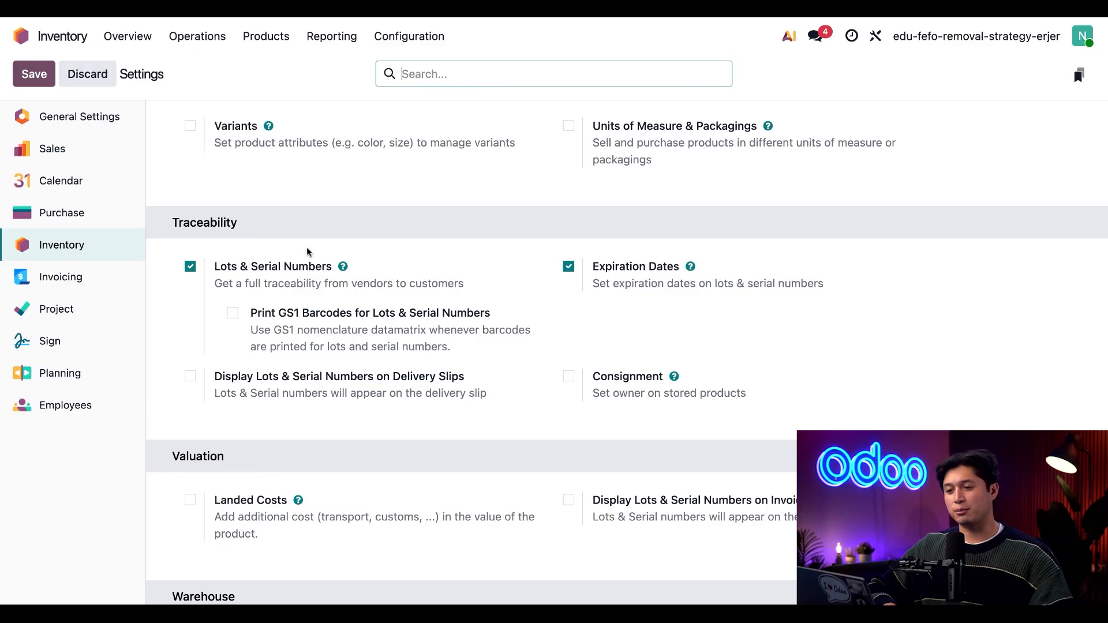
Enable expiration date tracking in the inventory settings of the Choco Snack product
left_click(267, 41)
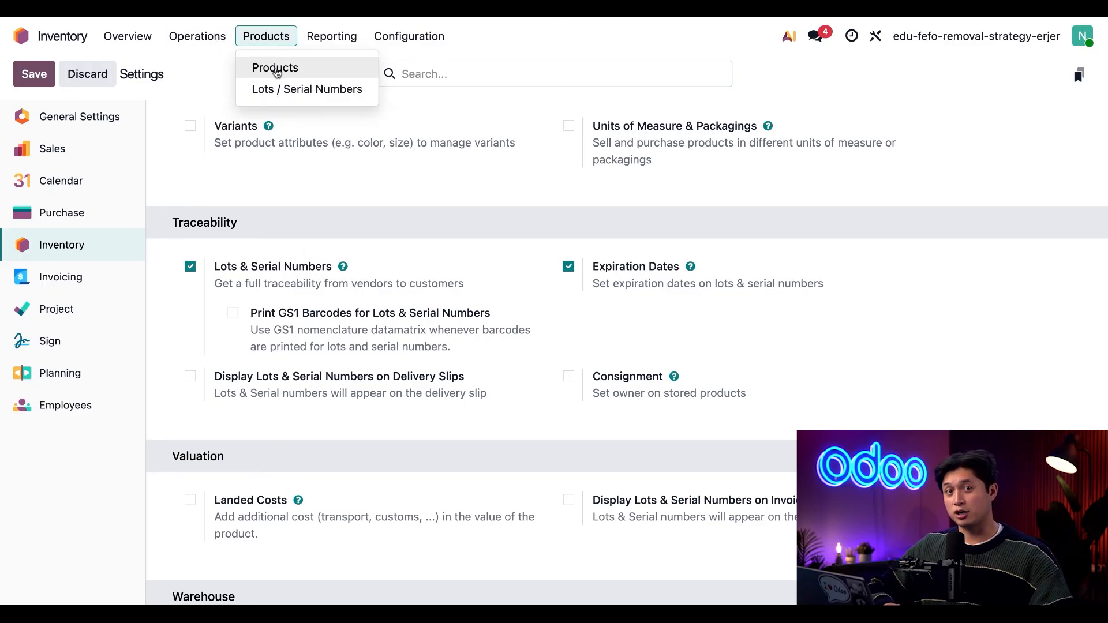
left_click(276, 70)
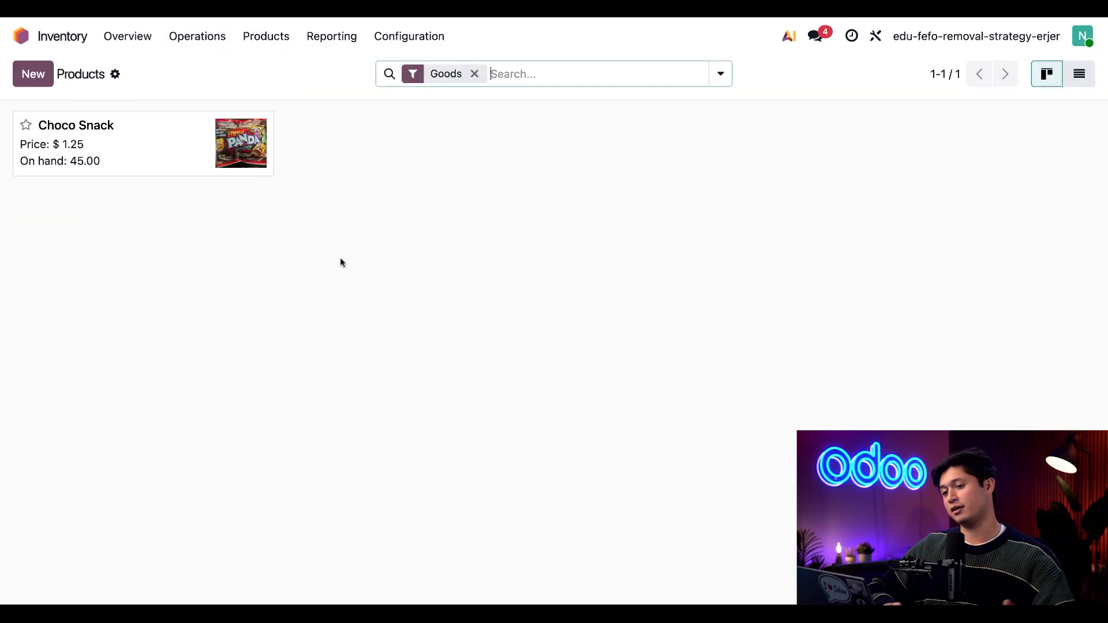
left_click(146, 157)
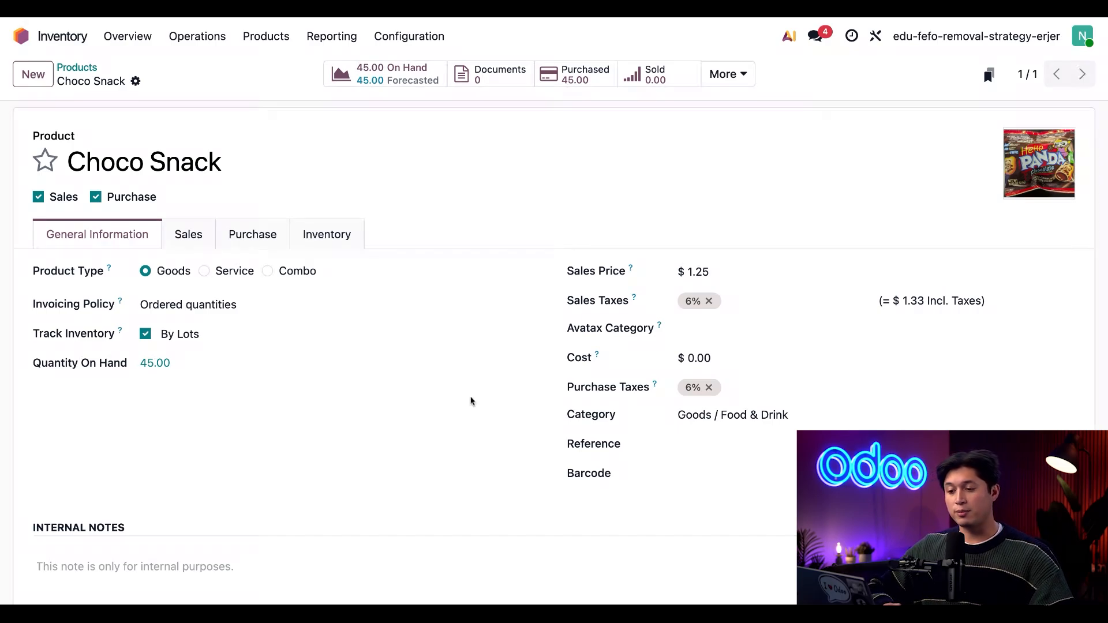
left_click(337, 233)
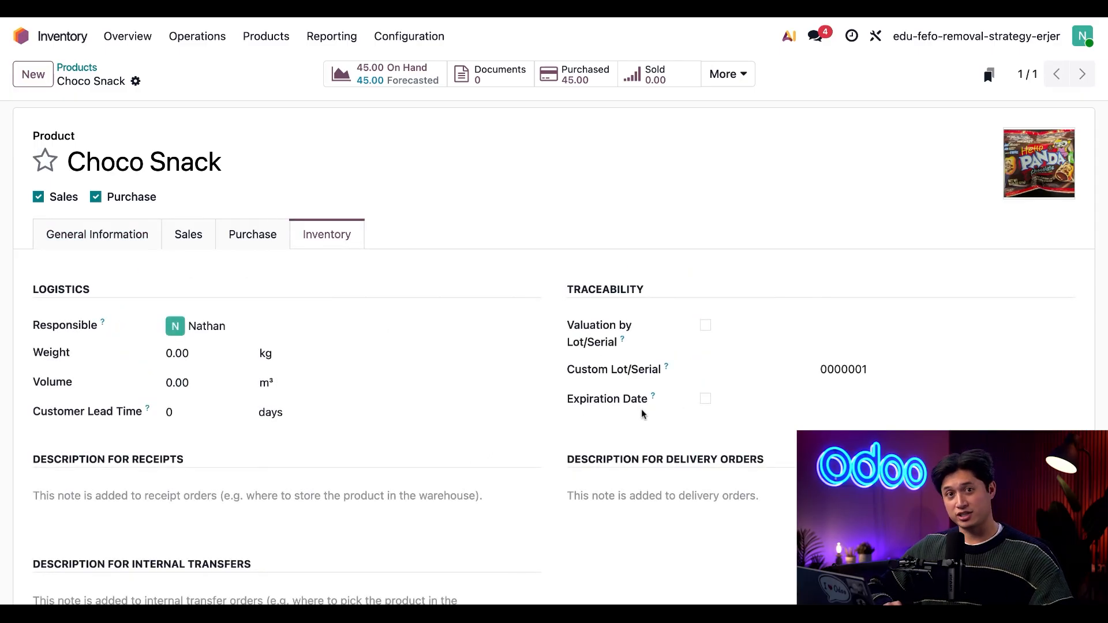
left_click(705, 398)
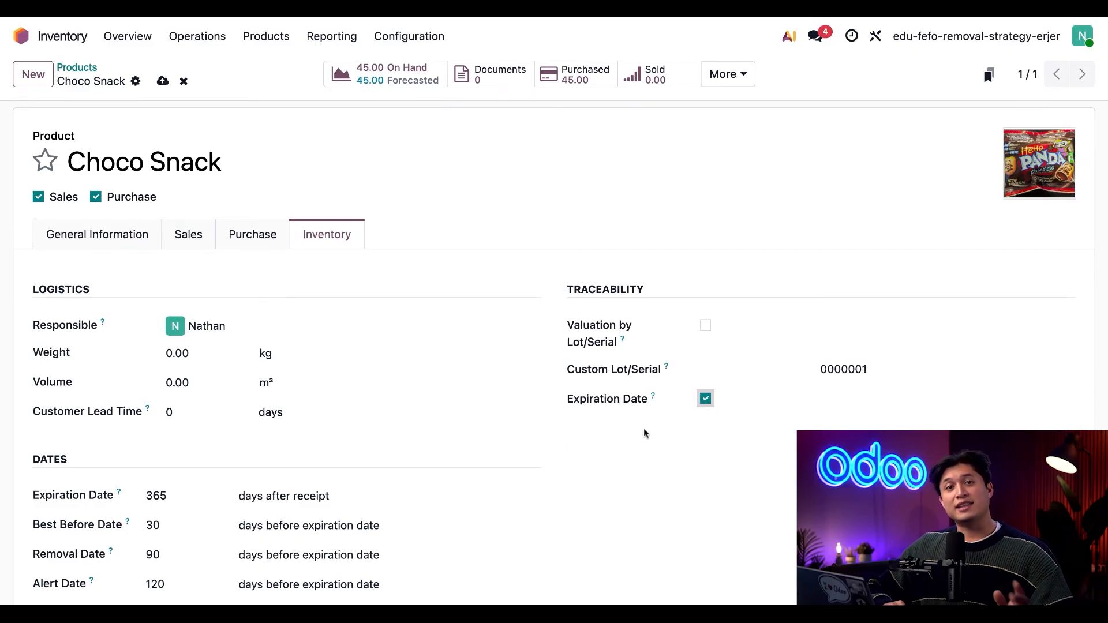
scroll(643, 428, "down", 2)
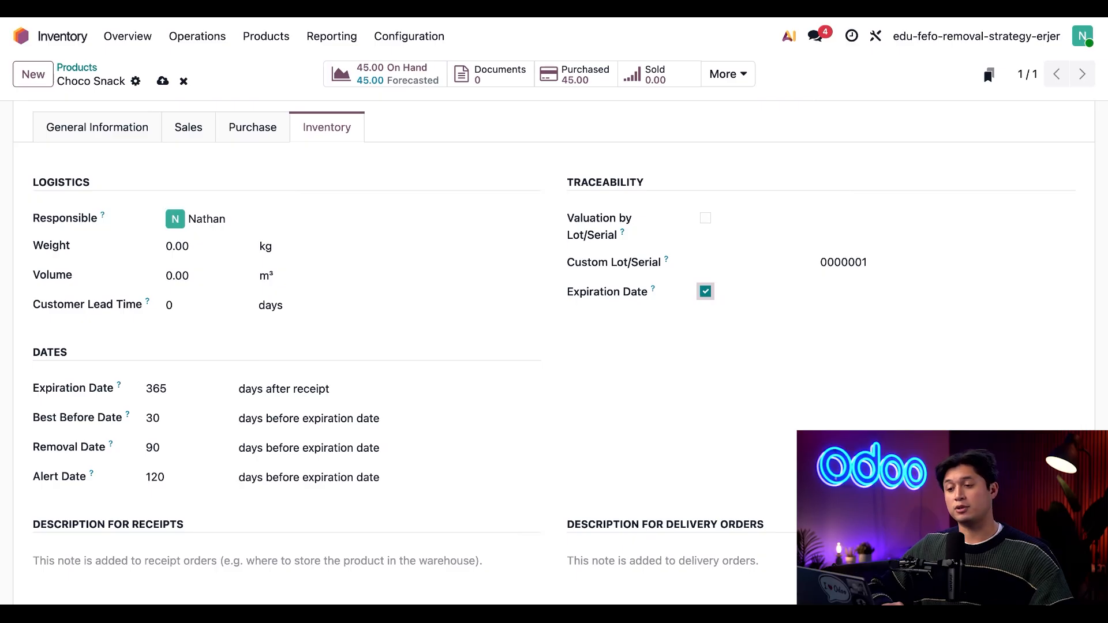
Open the lots and serial numbers list, group it by product instead of location, and expand the Choco Snack group
left_click(283, 37)
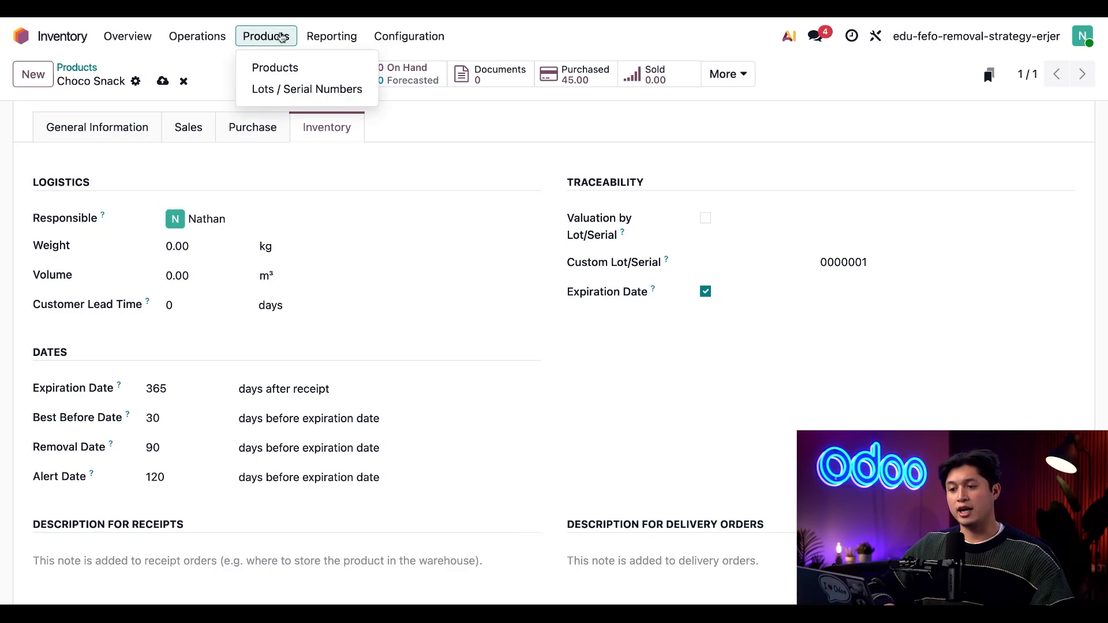
left_click(310, 91)
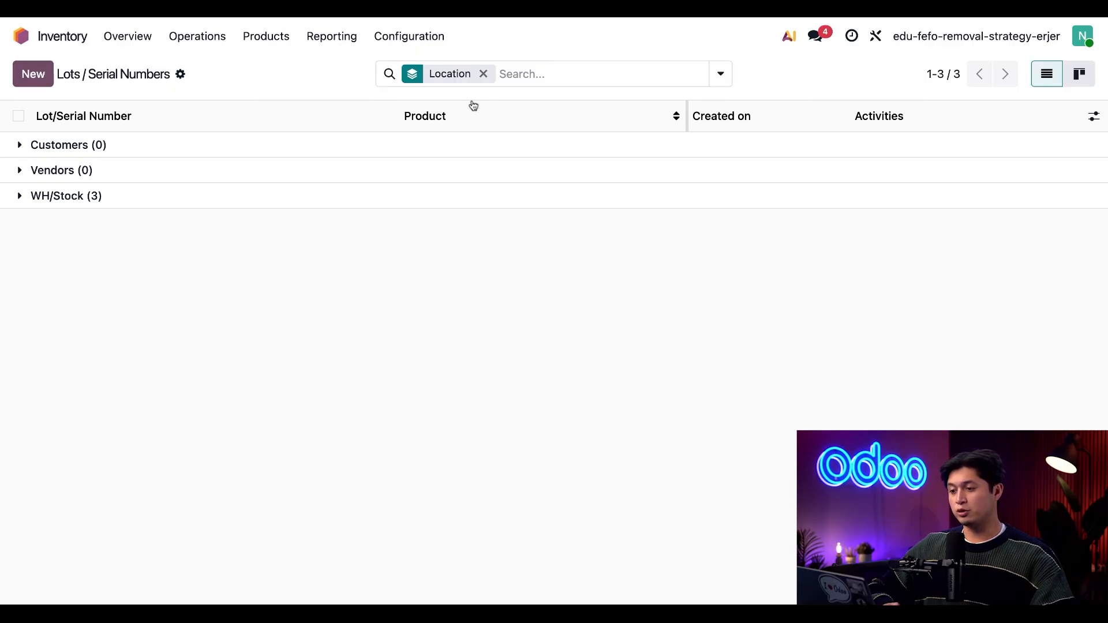
left_click(484, 74)
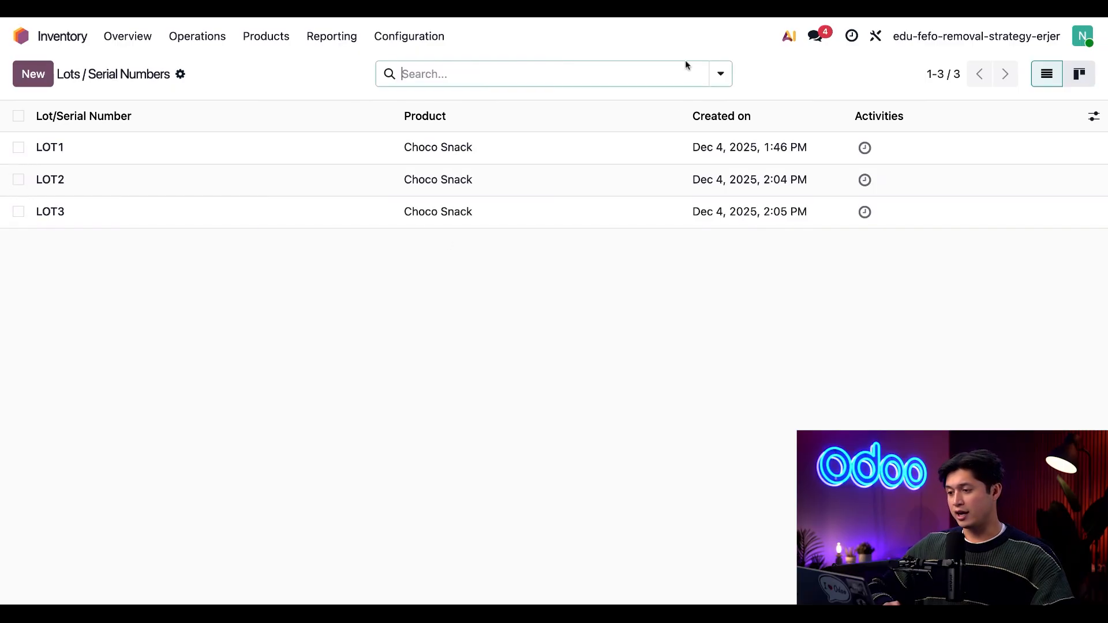
left_click(720, 74)
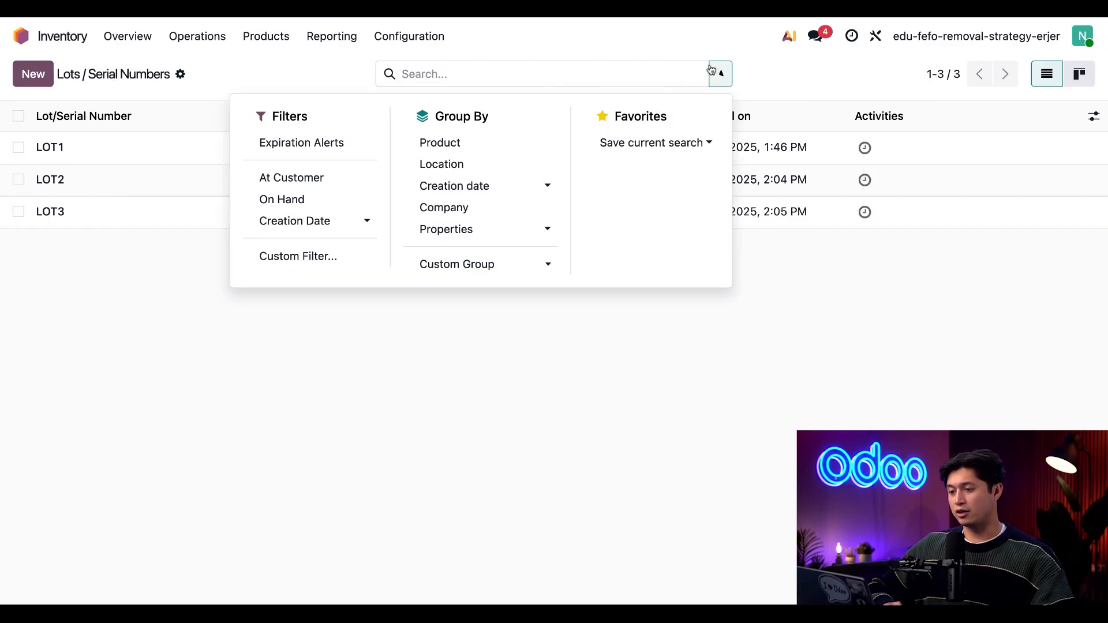
left_click(474, 148)
left_click(480, 389)
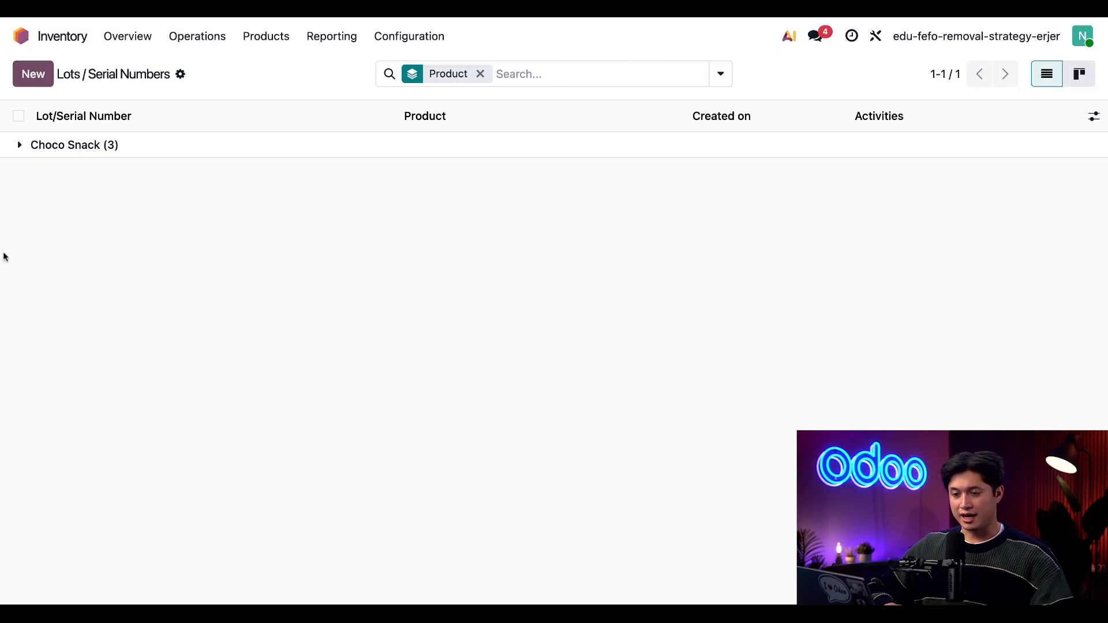
left_click(19, 148)
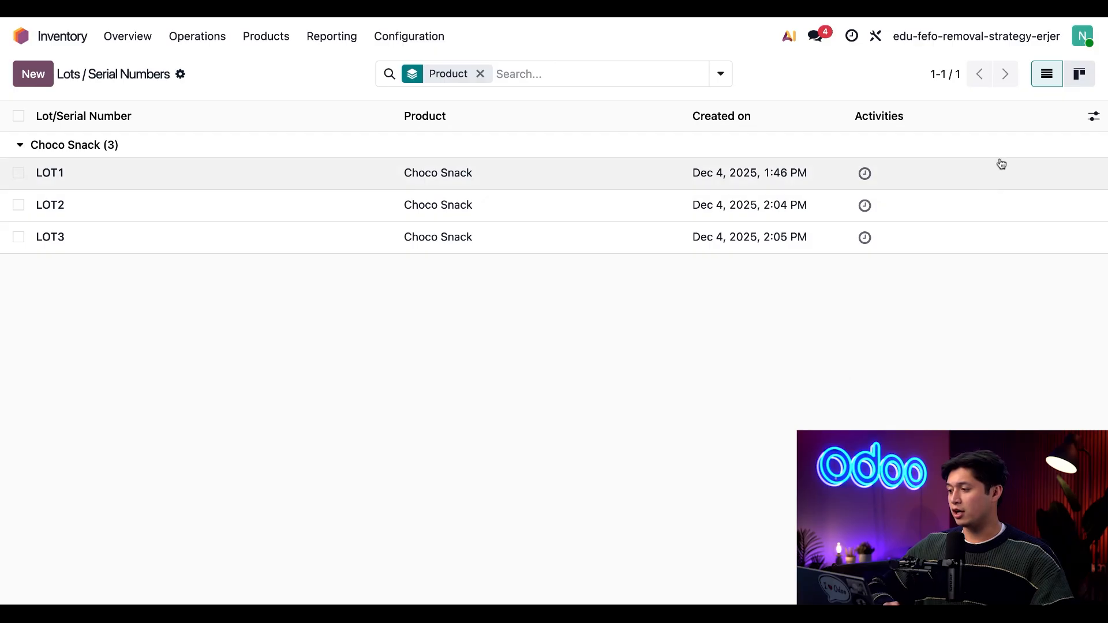
Show the Removal Date, Expiration Date and On Hand Quantity columns in the lots list
left_click(1094, 121)
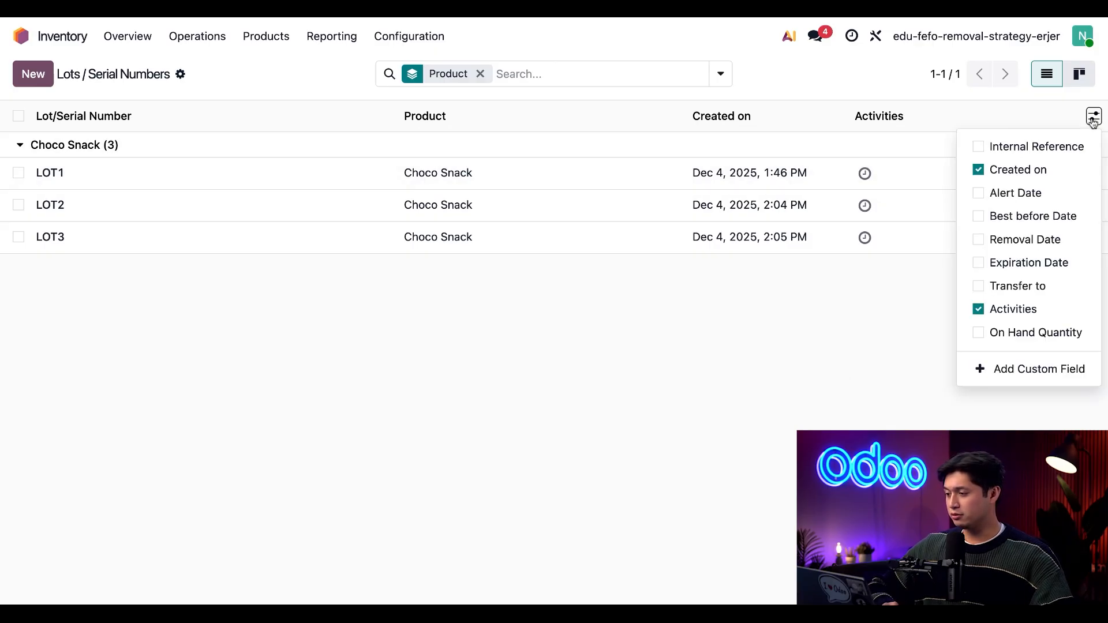
left_click(980, 240)
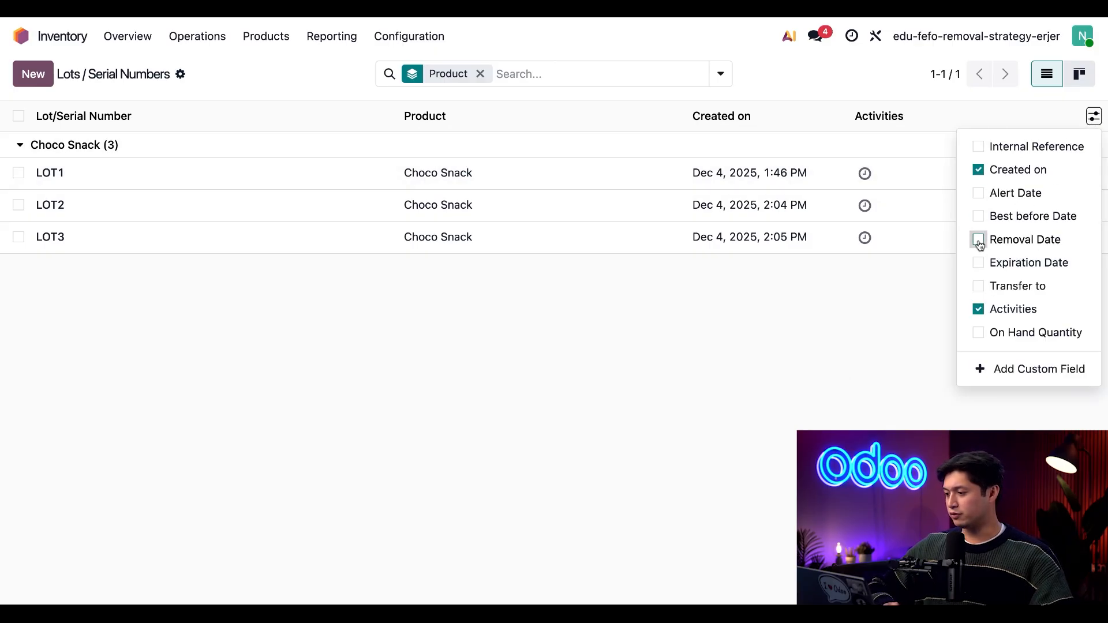
left_click(979, 263)
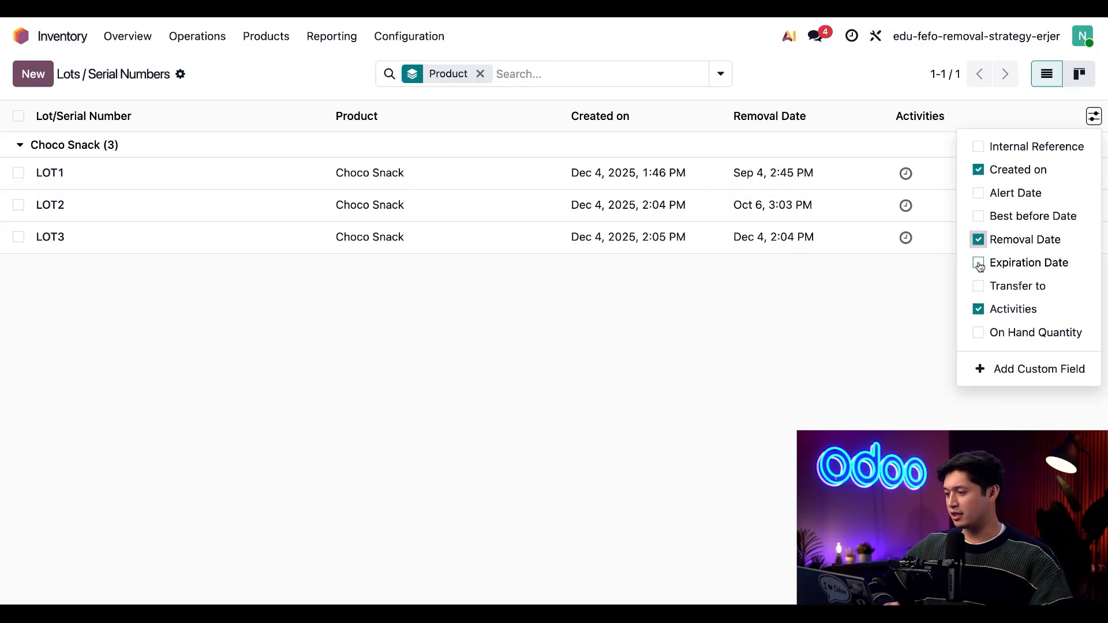
left_click(979, 333)
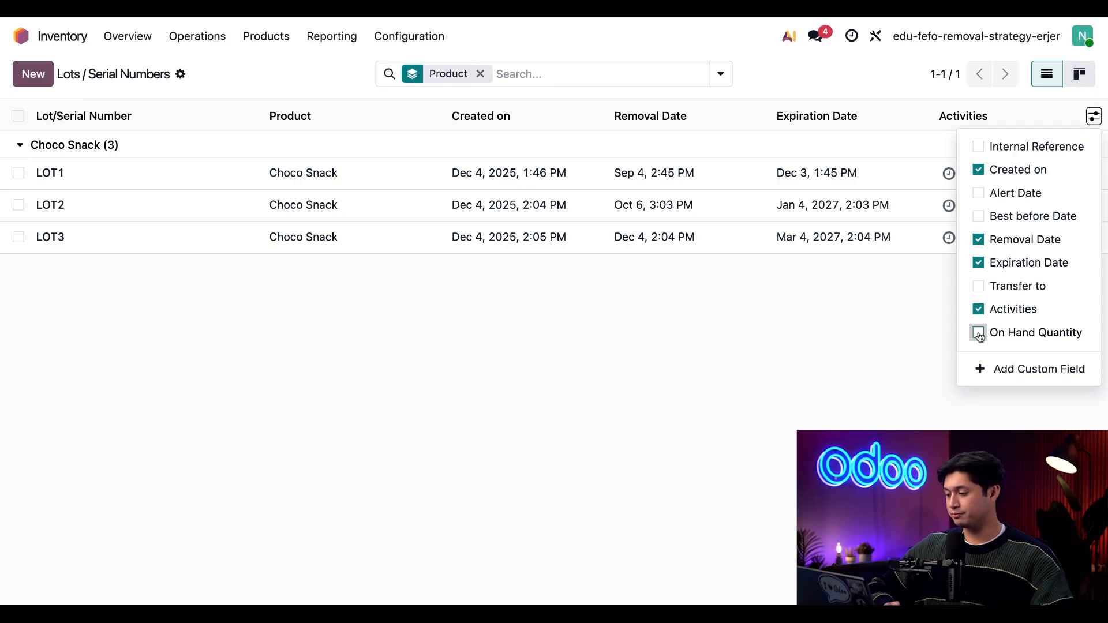
left_click(801, 411)
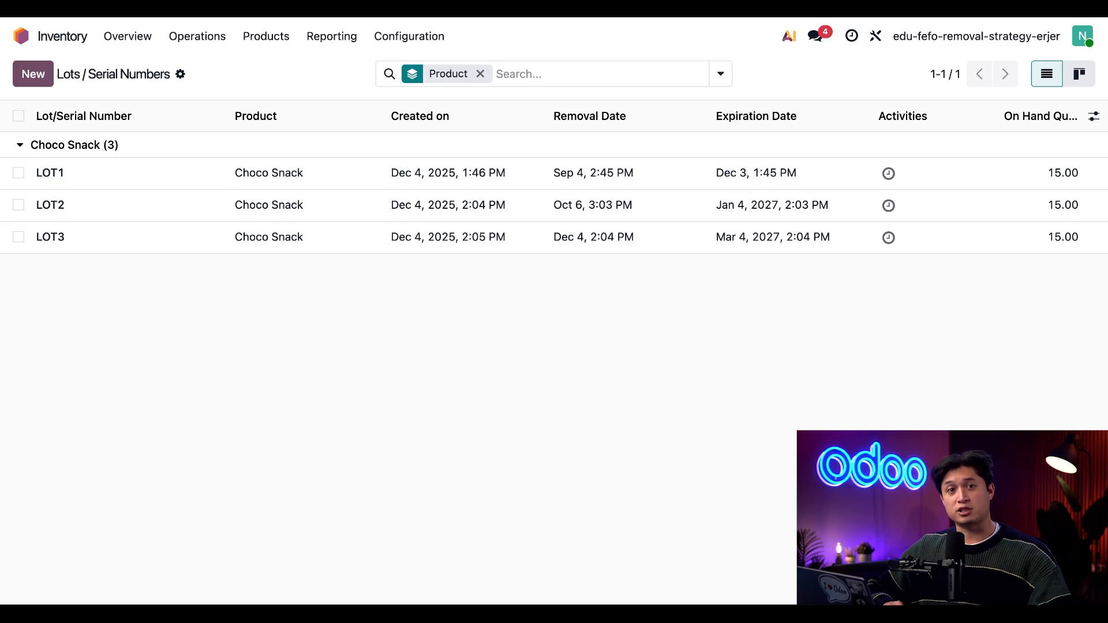
Try setting LOT1's expiration date to December 17, 2025, and discard the change
left_click(526, 186)
mouse_move(257, 373)
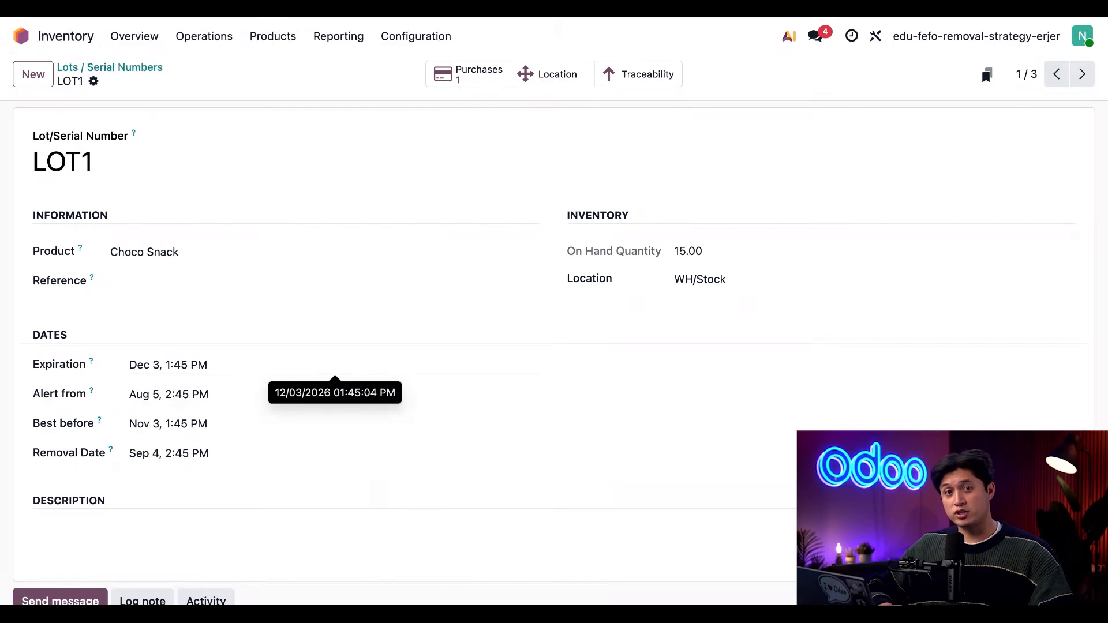
left_click(335, 365)
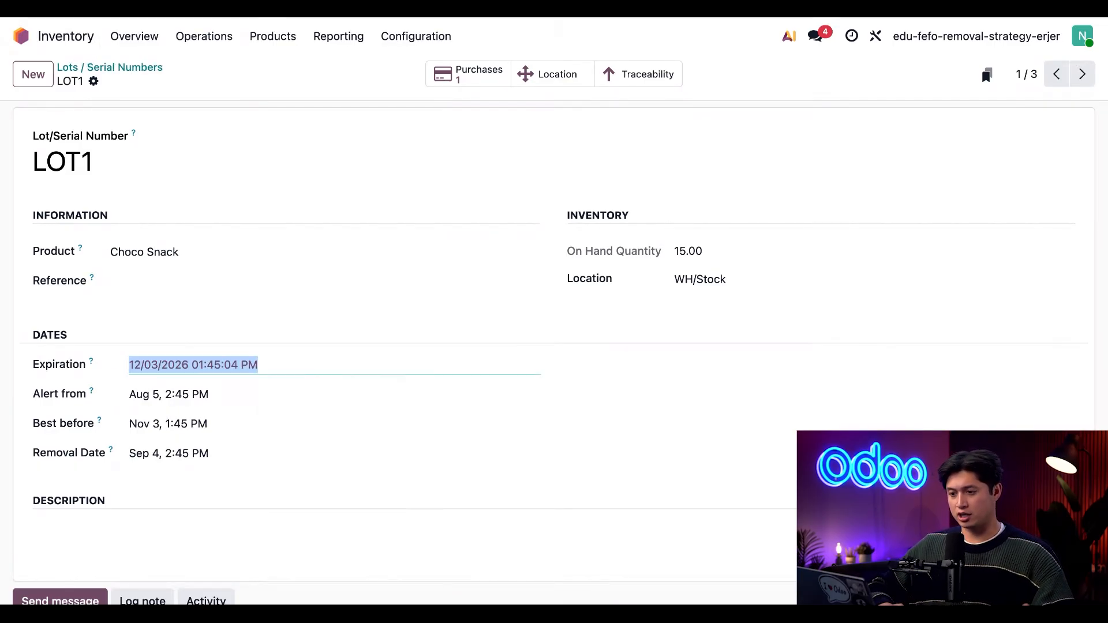
left_click(346, 99)
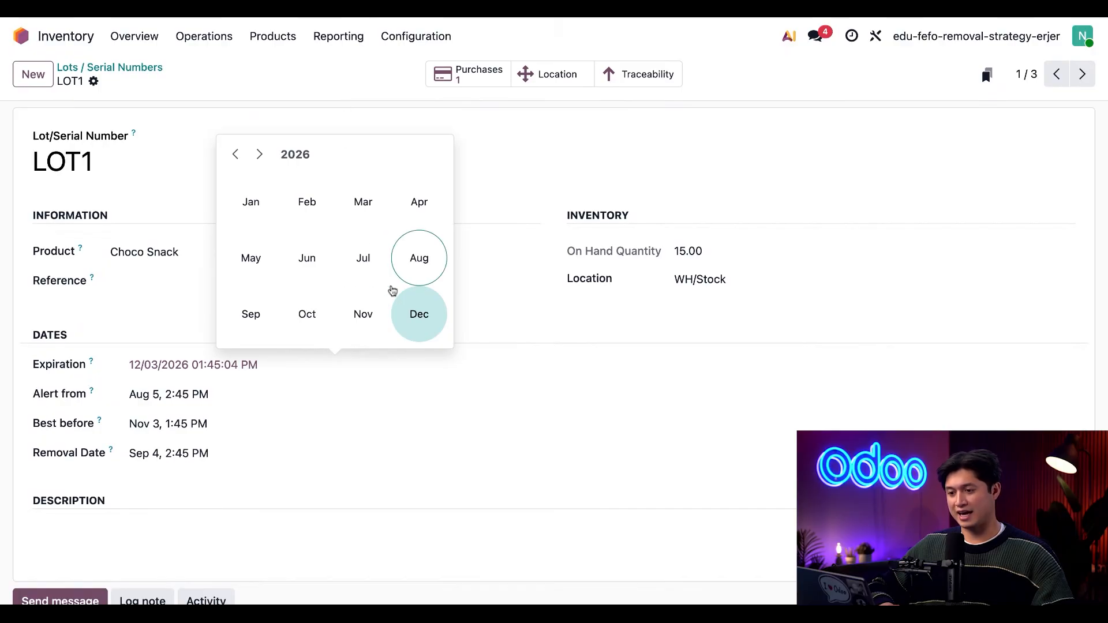
left_click(300, 157)
left_click(353, 272)
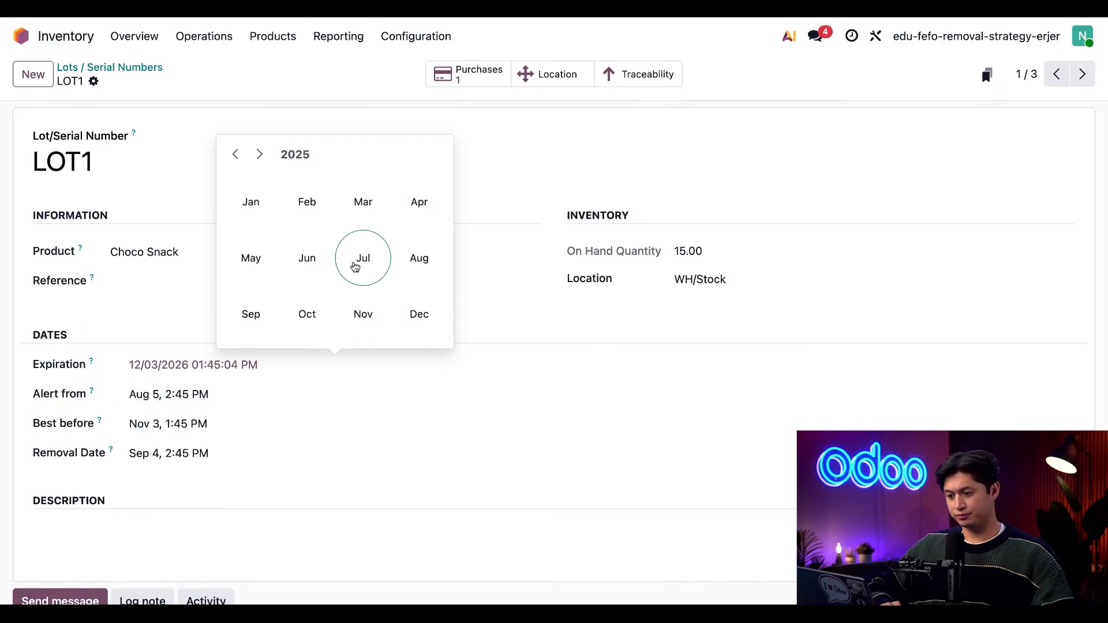
left_click(413, 313)
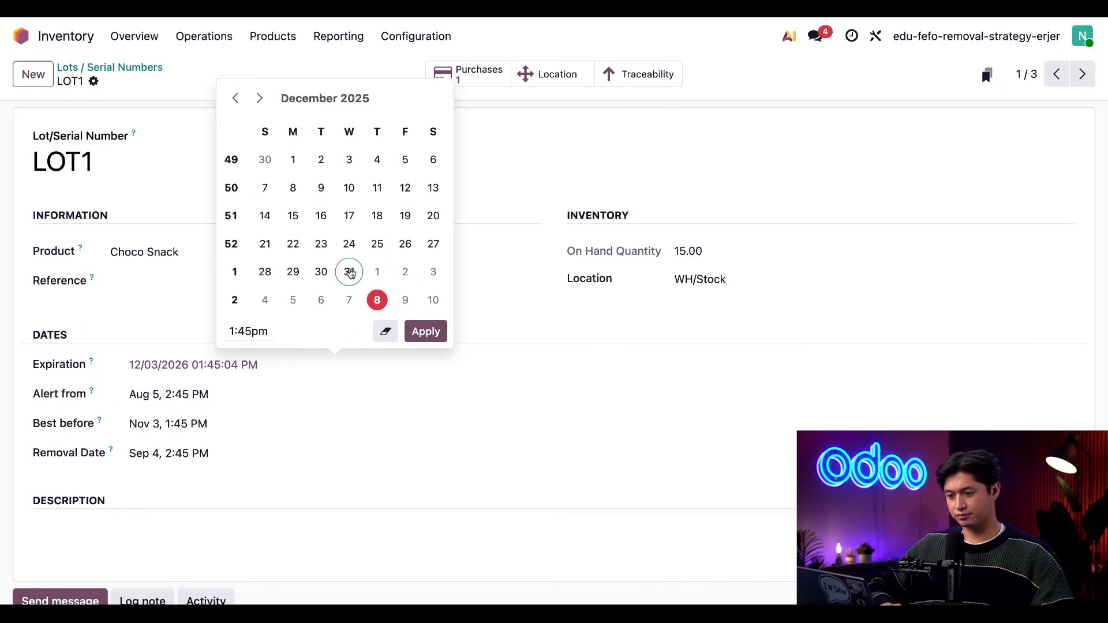
left_click(349, 216)
left_click(413, 335)
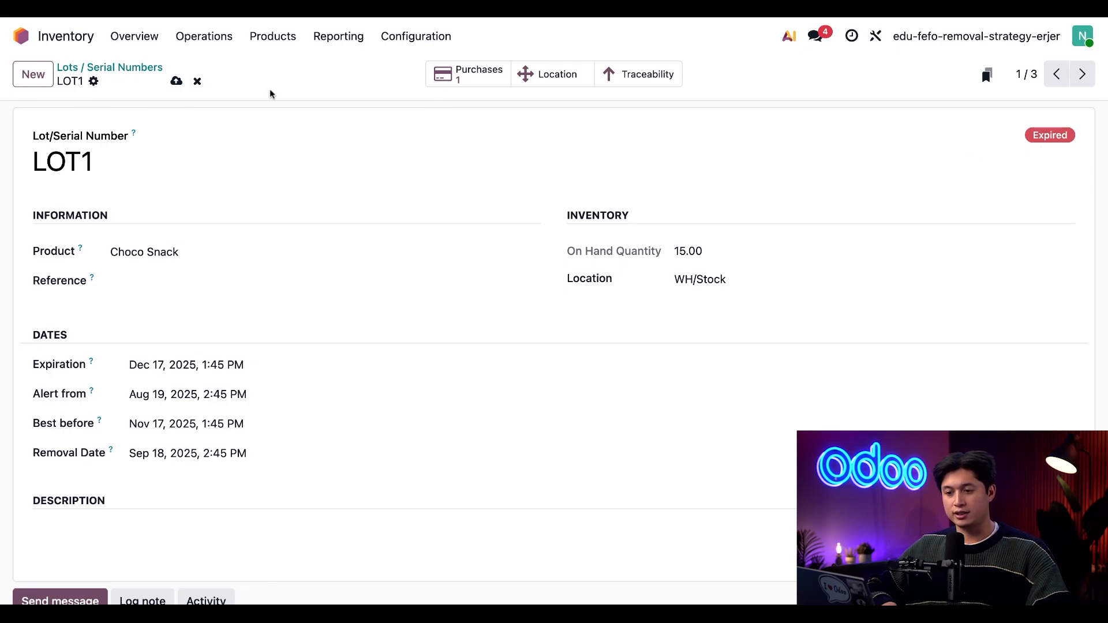
left_click(197, 81)
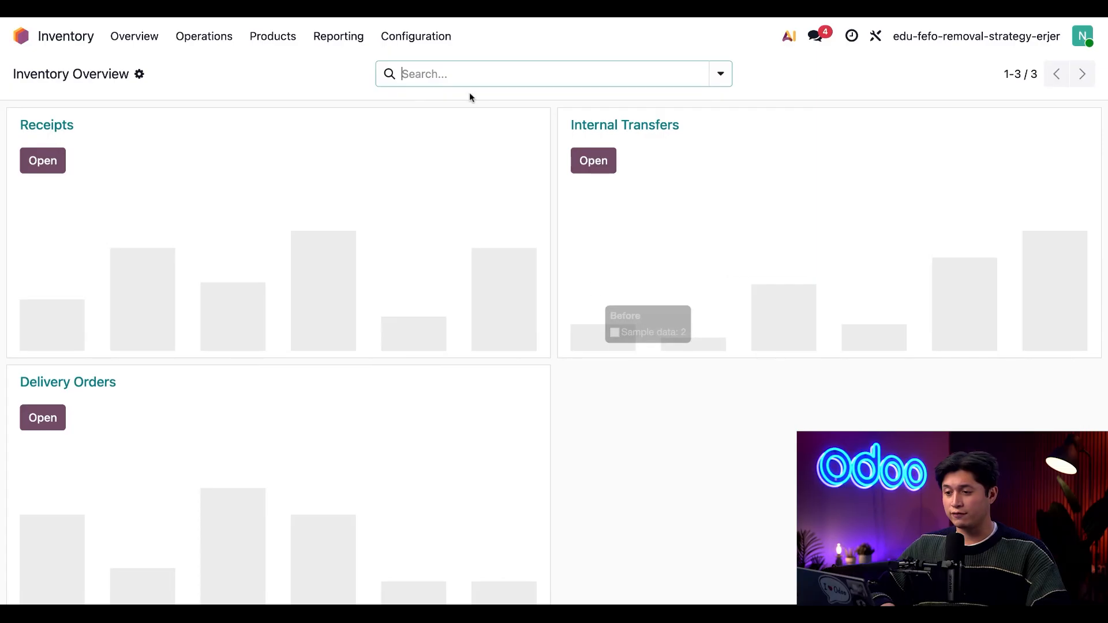
Set the force removal strategy of the Goods / Food & Drink product category to First Expiry First Out (FEFO) and save it
left_click(435, 39)
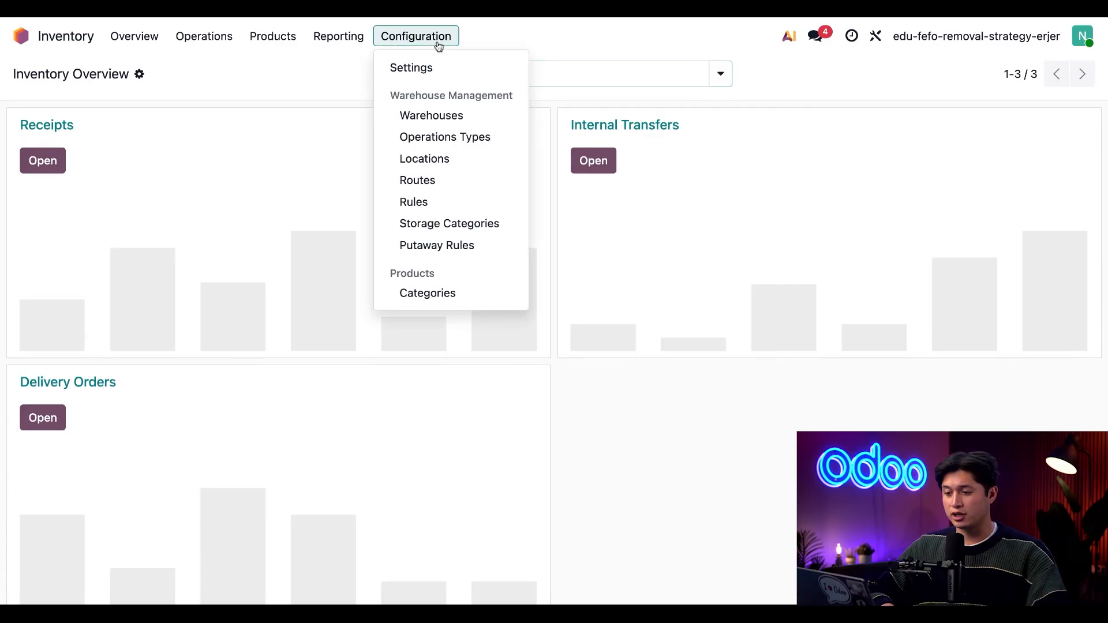
left_click(469, 294)
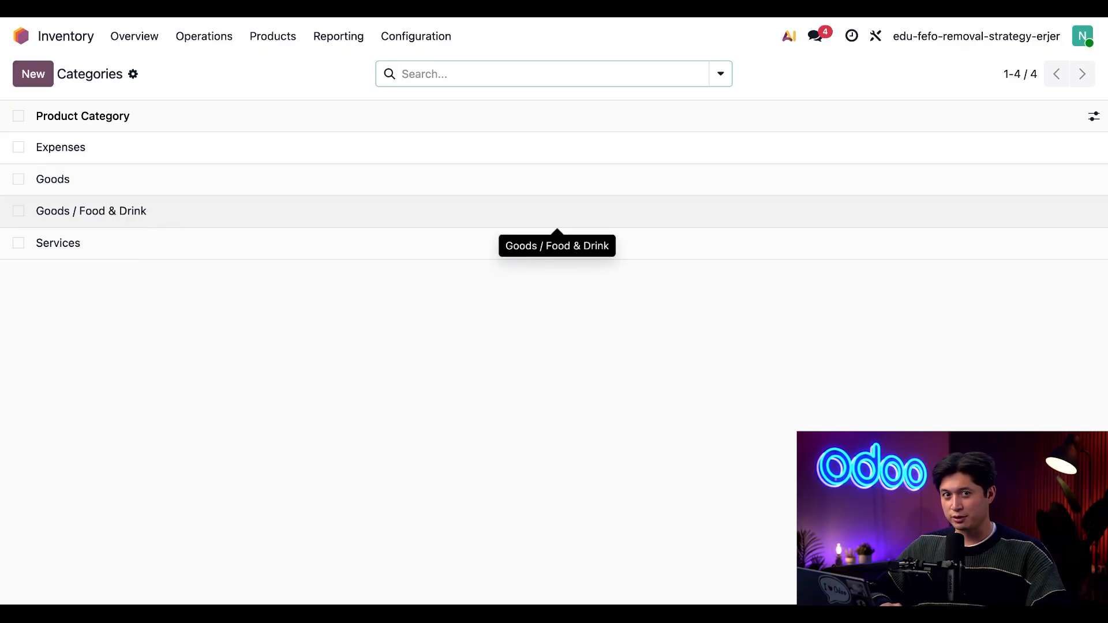
left_click(203, 212)
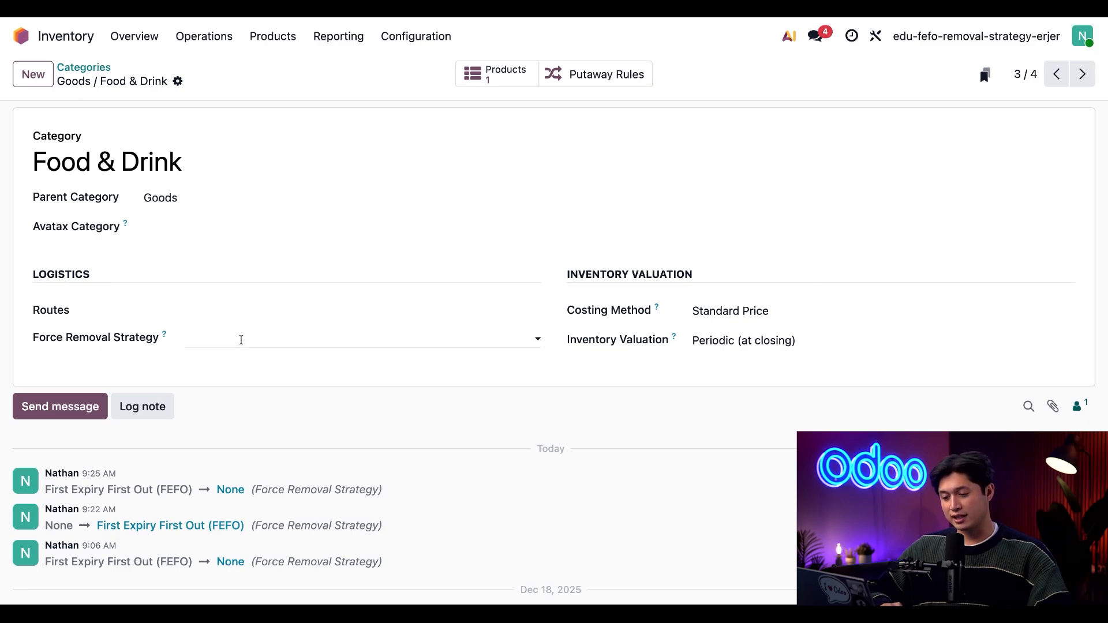
left_click(241, 339)
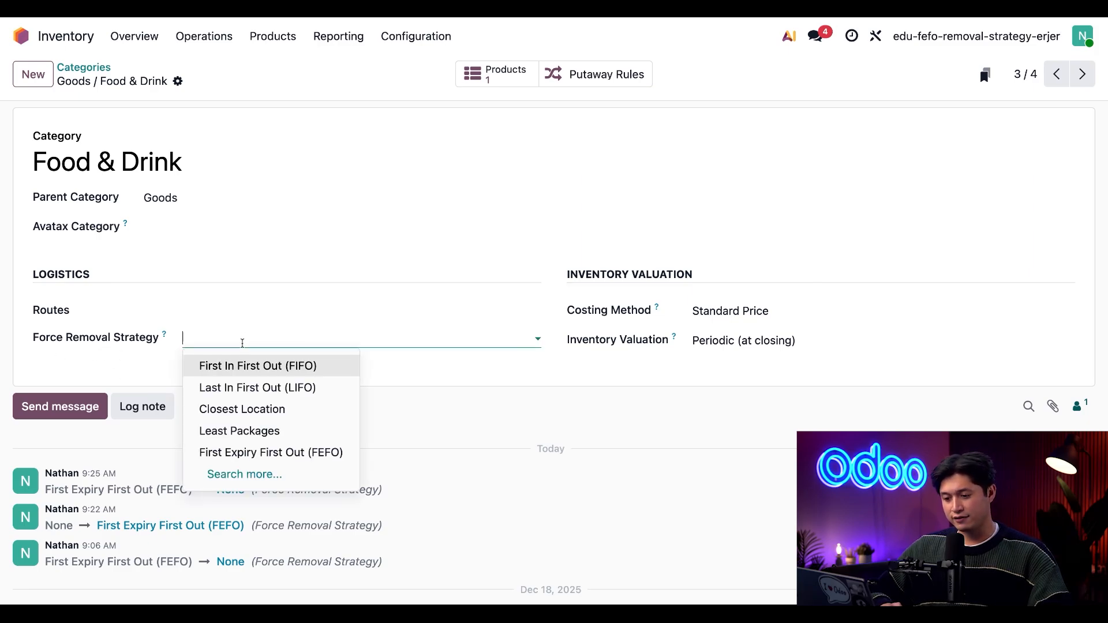
left_click(323, 454)
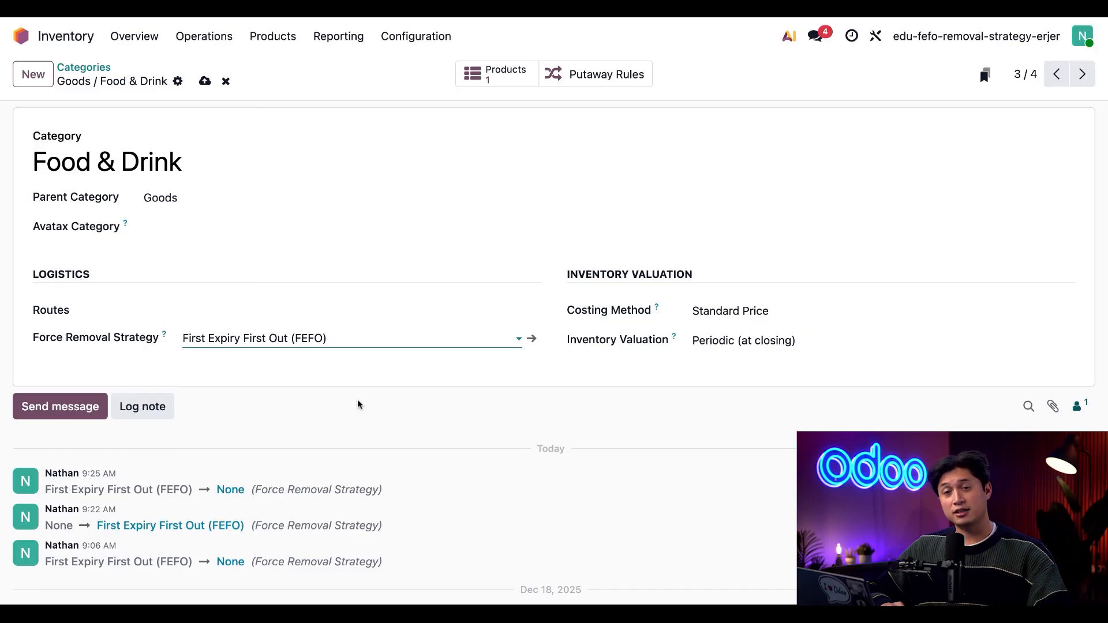
left_click(204, 89)
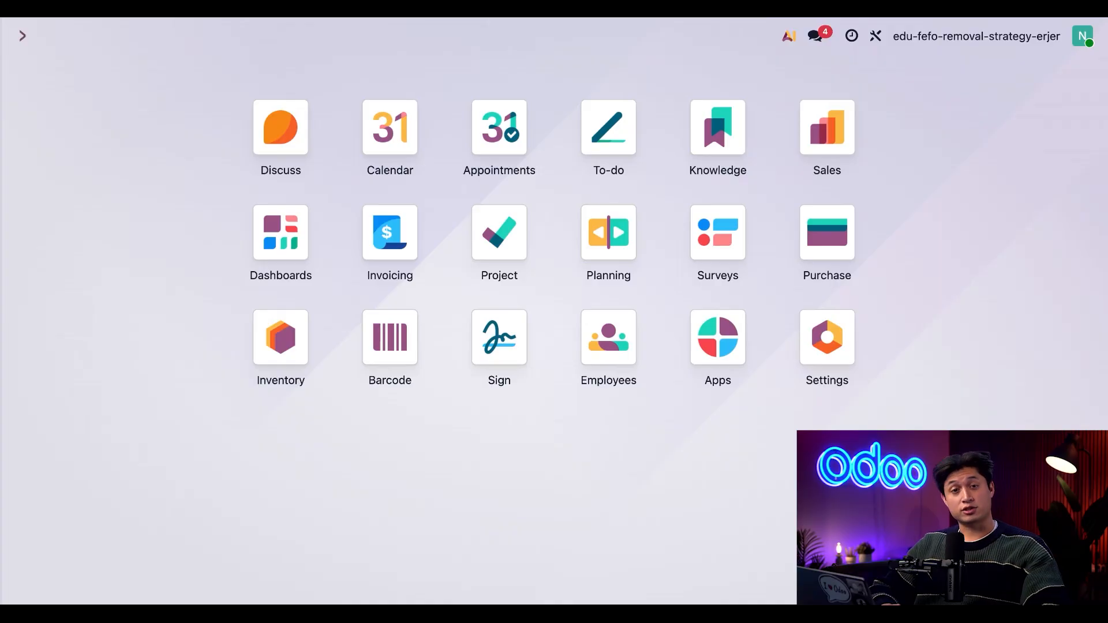
Create a new quotation in the Sales app with the first suggested contact as its customer
left_click(834, 139)
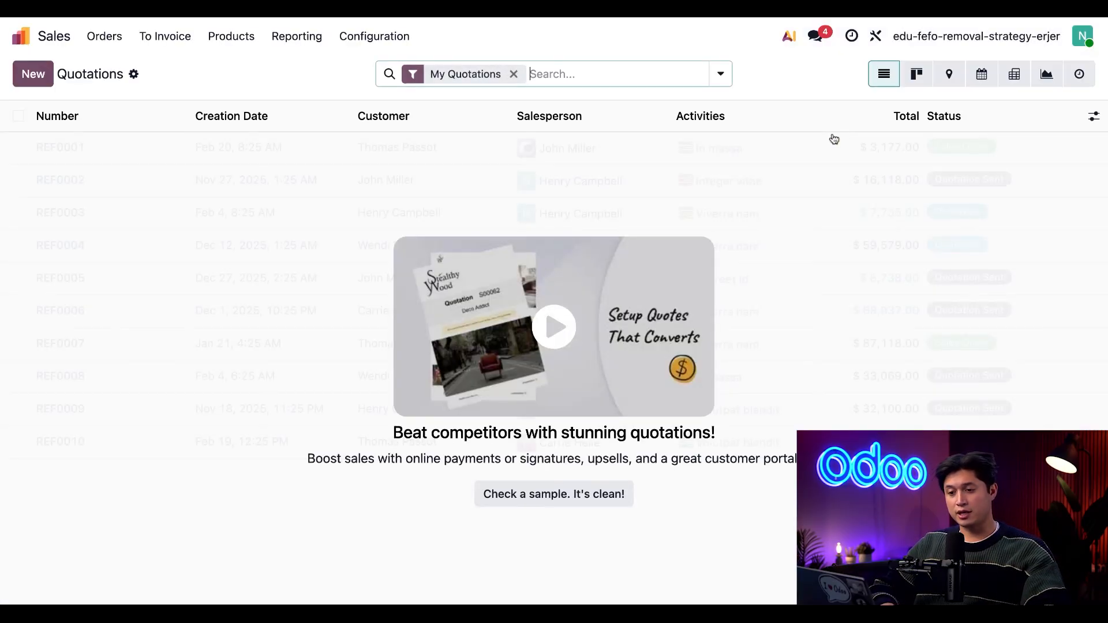
left_click(41, 75)
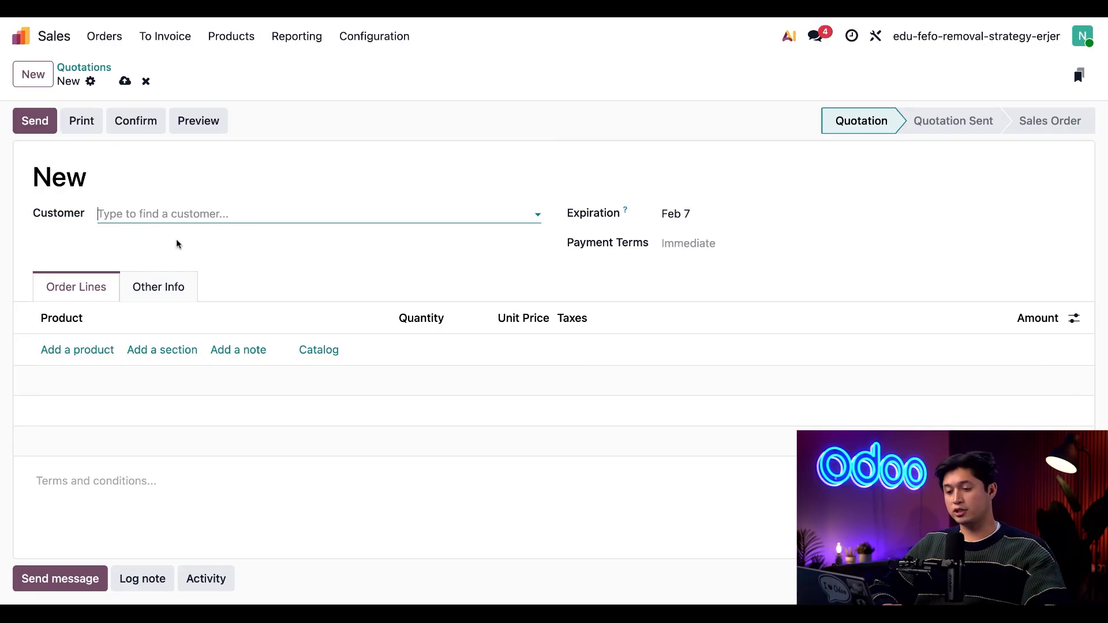
left_click(195, 209)
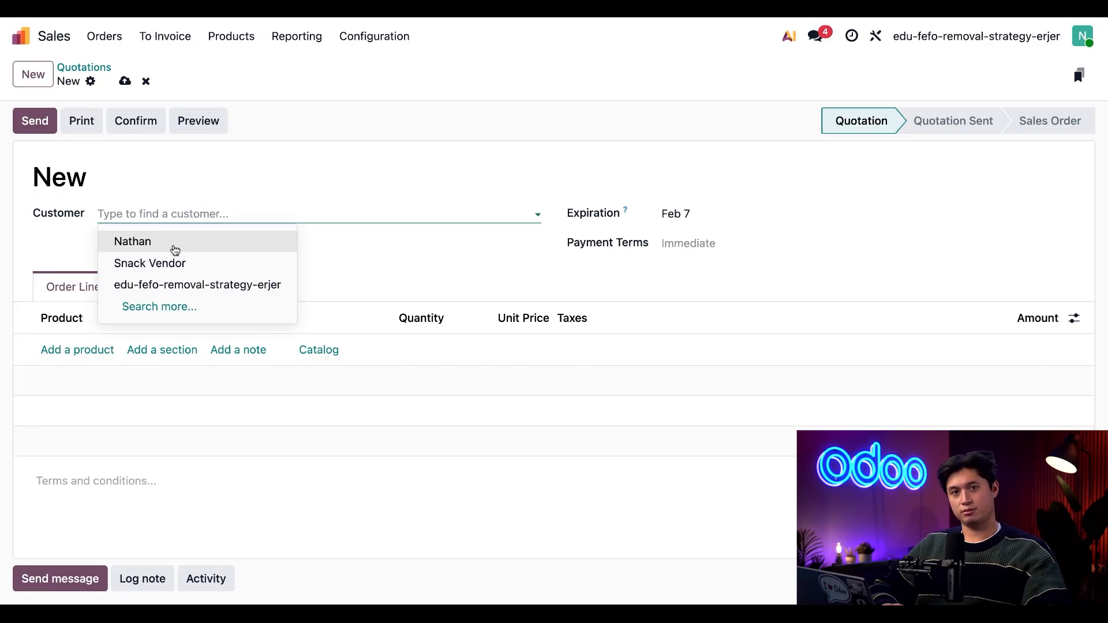
left_click(174, 250)
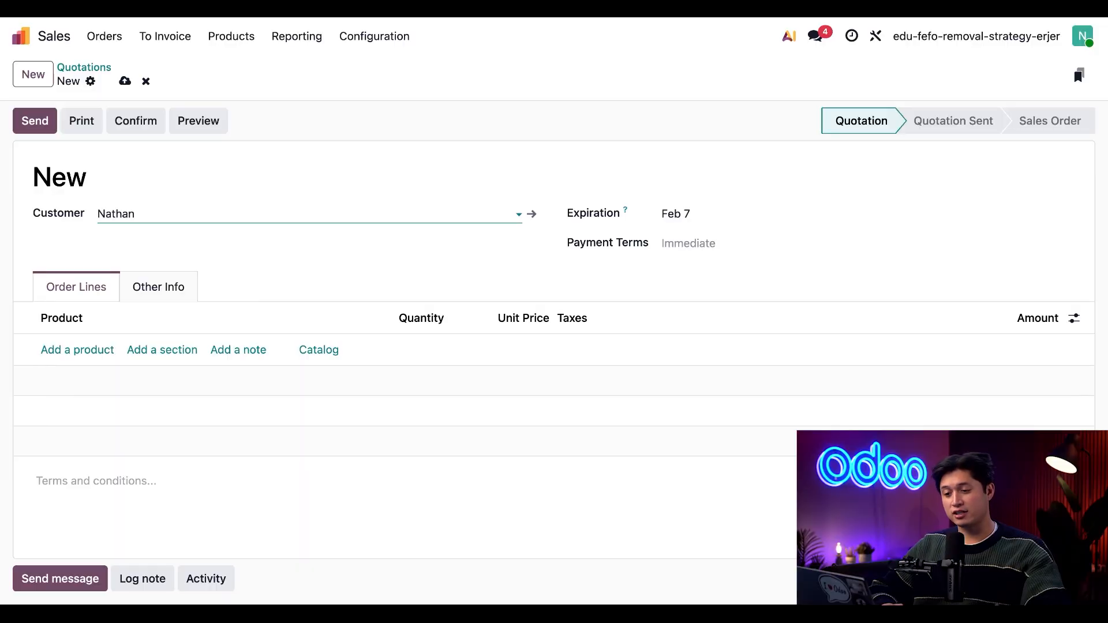
Add Choco Snack to the quotation's order lines with a quantity of 32 and confirm the quotation as a sales order
left_click(95, 354)
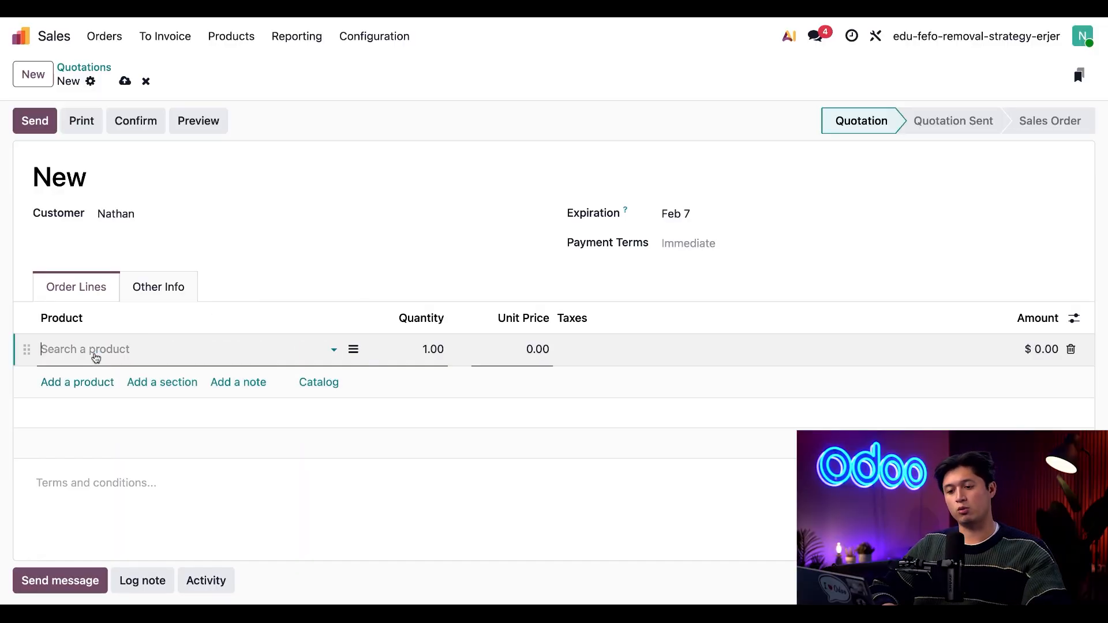
left_click(102, 394)
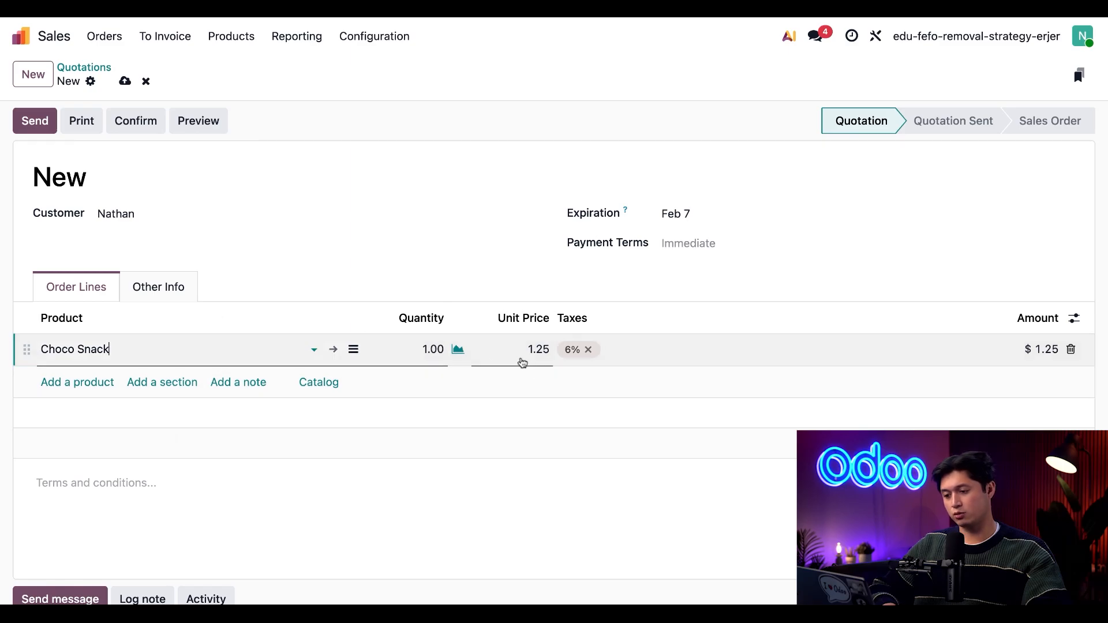
left_click(438, 349)
type("32")
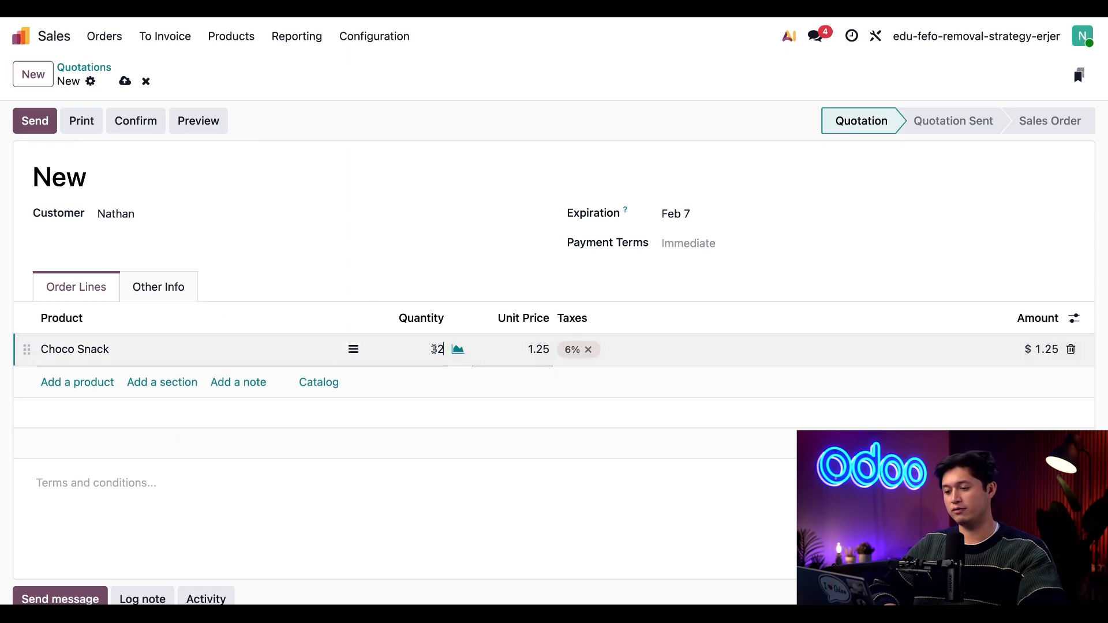
left_click(443, 278)
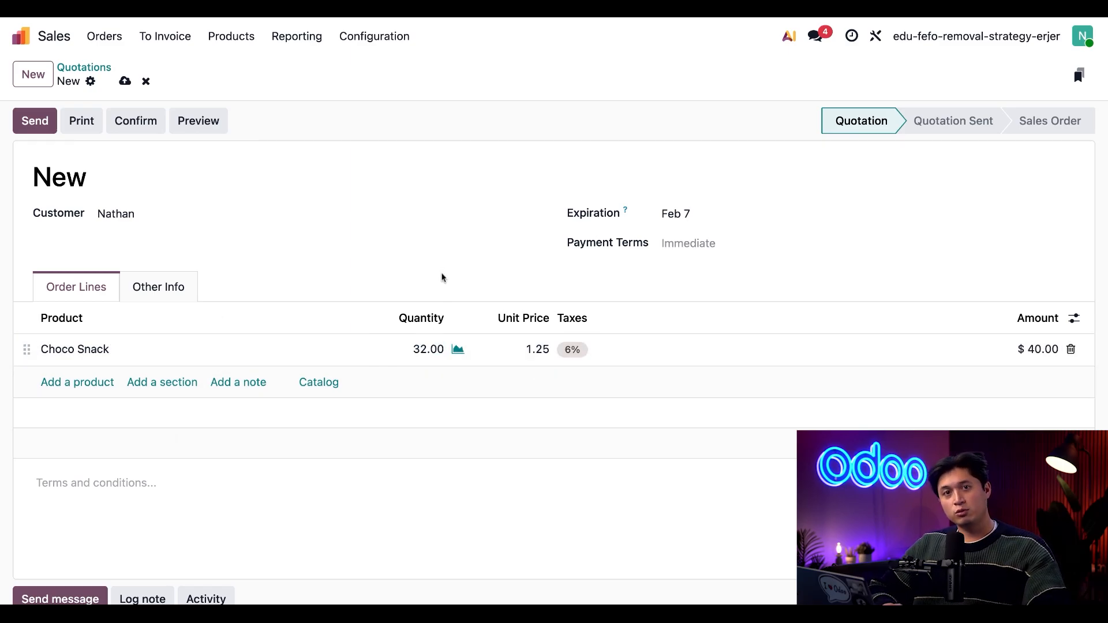
left_click(145, 133)
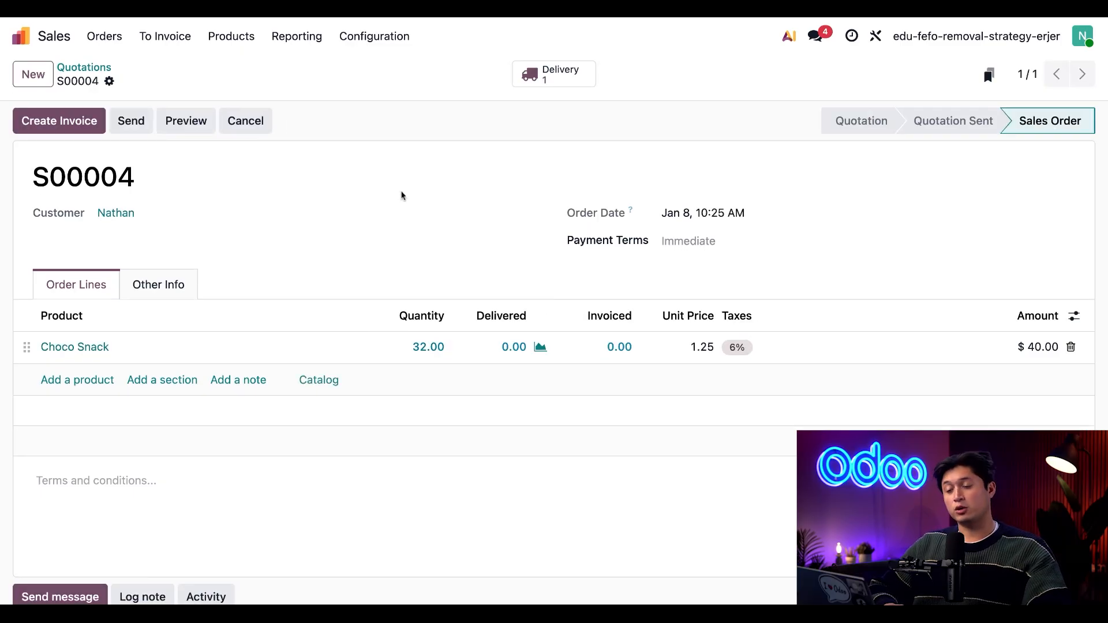
Open the sales order's delivery and examine the detailed operations of the Choco Snack line for its lots and removal dates
left_click(552, 79)
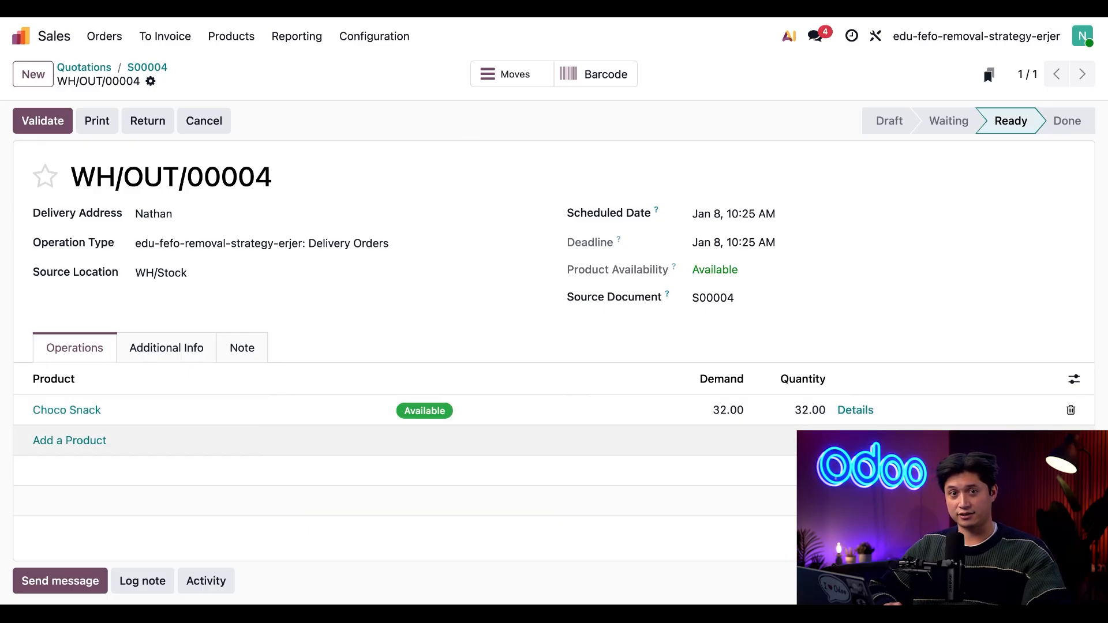
left_click(855, 410)
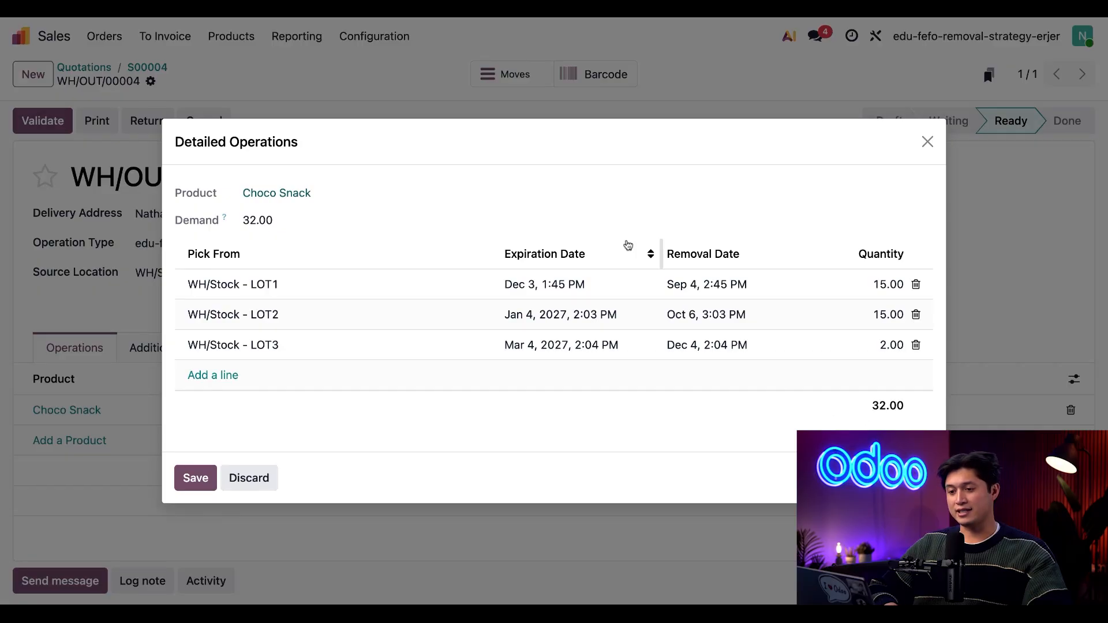